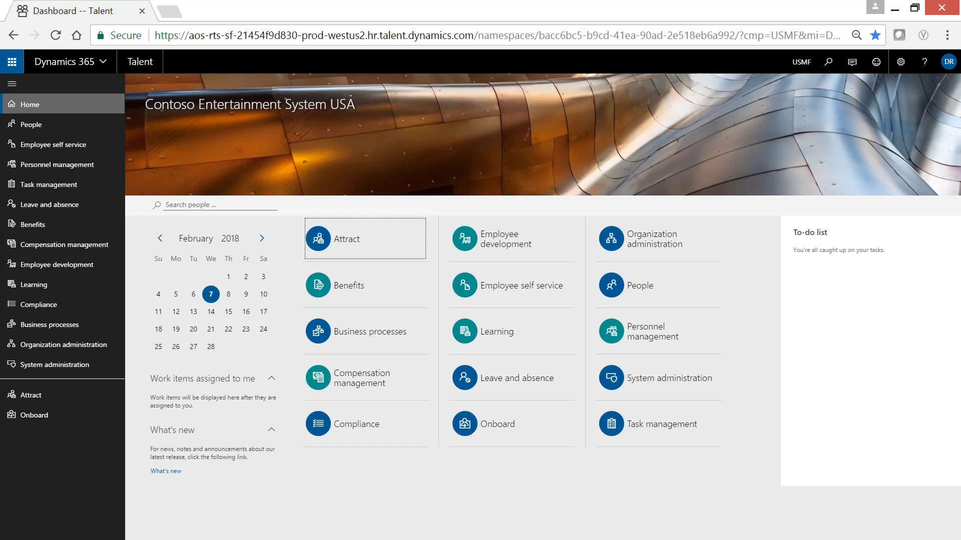
left_click(31, 125)
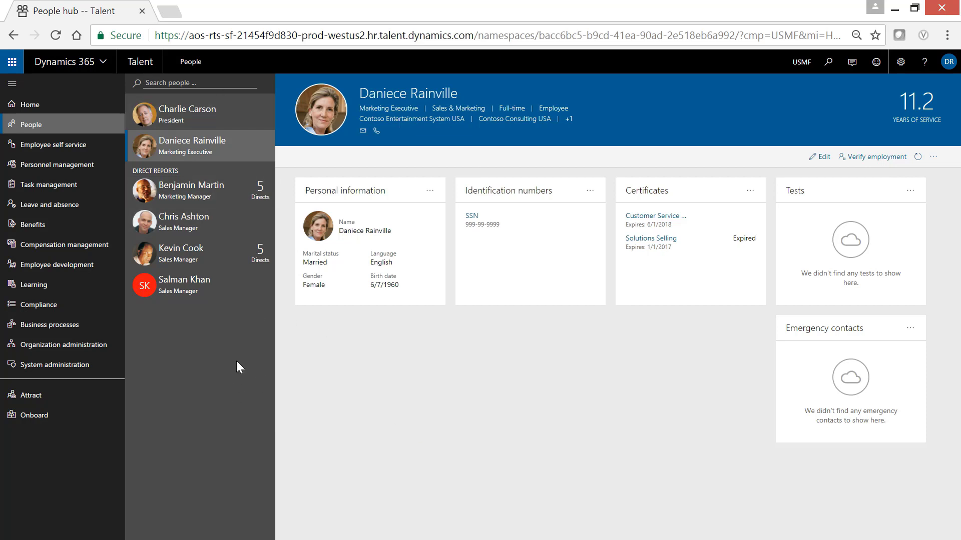
left_click(198, 225)
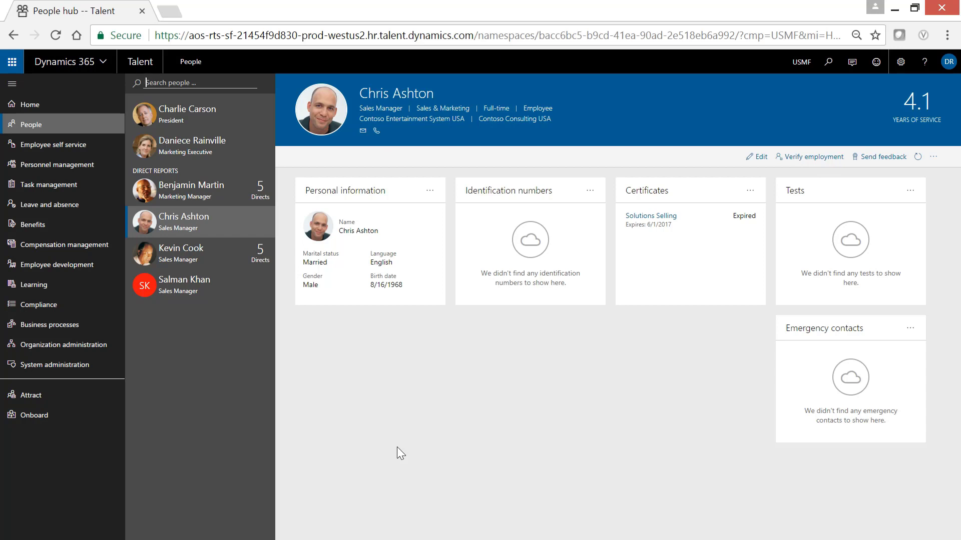
type("accounting")
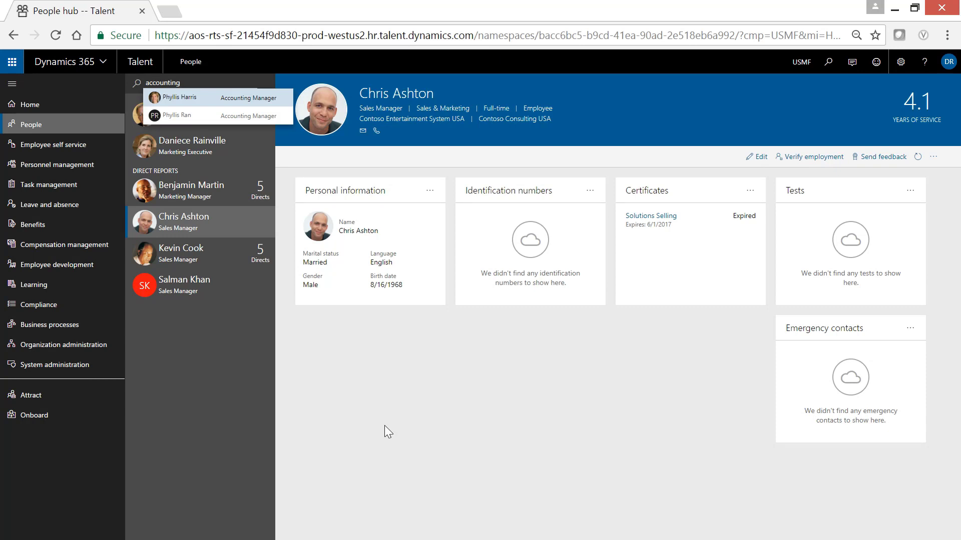
left_click(201, 101)
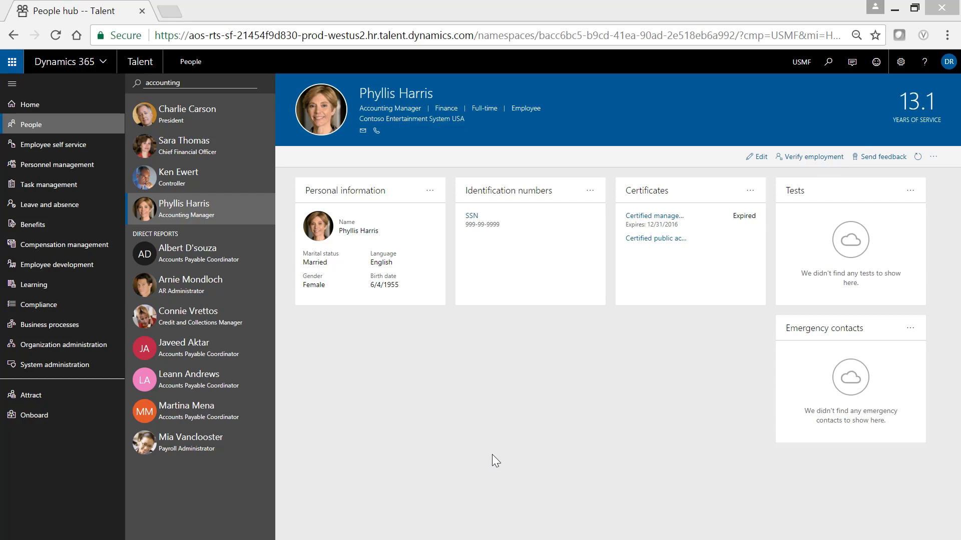
- Set the number of dependents to 3 in the Marketing Executive's personal information and save the change
left_click(27, 124)
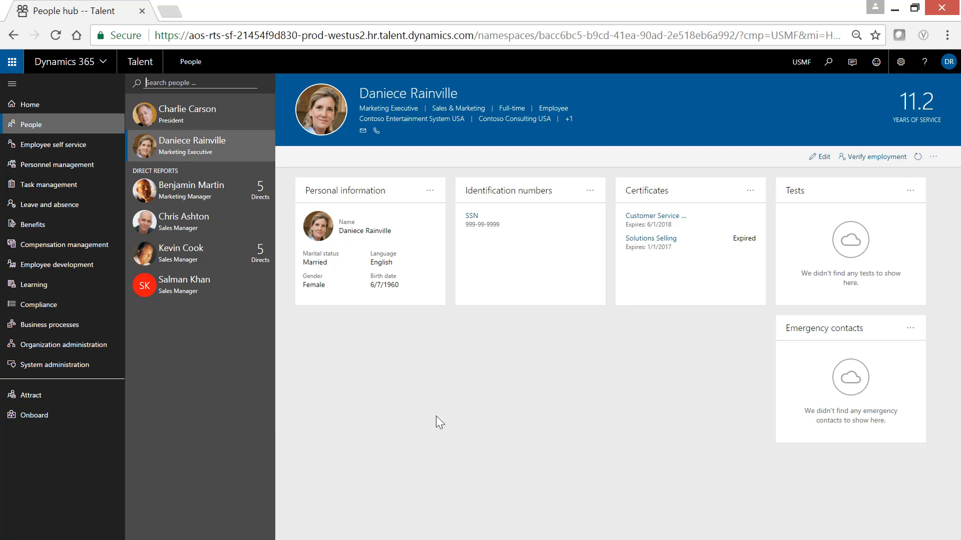
left_click(430, 192)
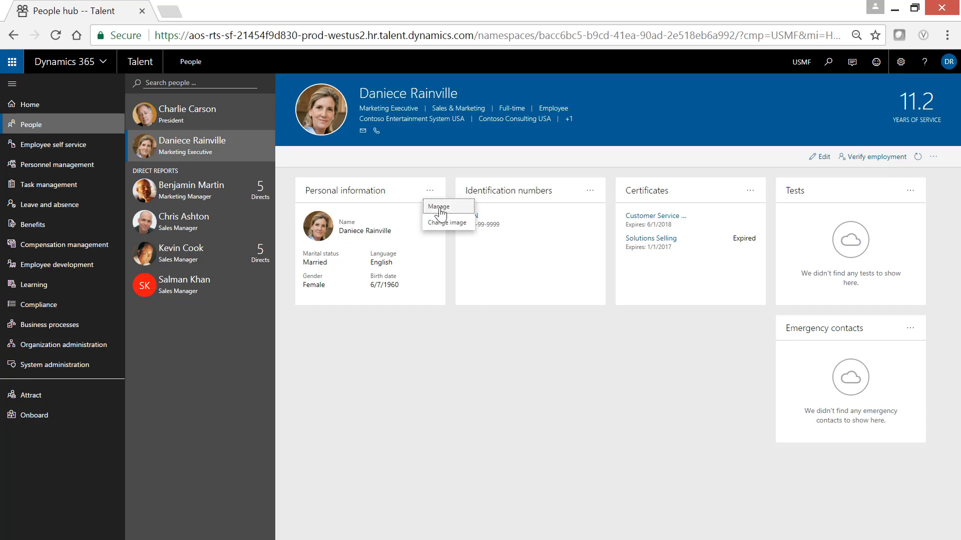
left_click(440, 208)
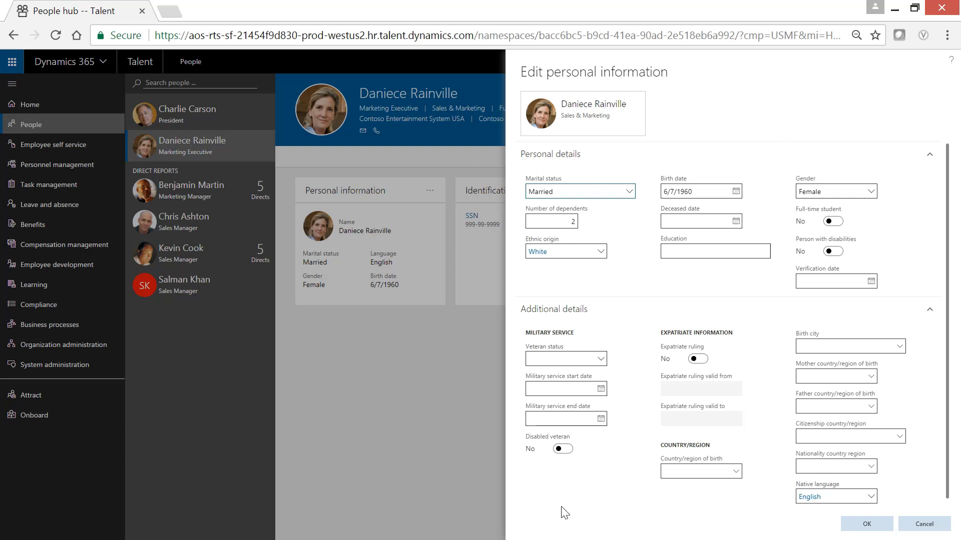
scroll(591, 507, "down", 1)
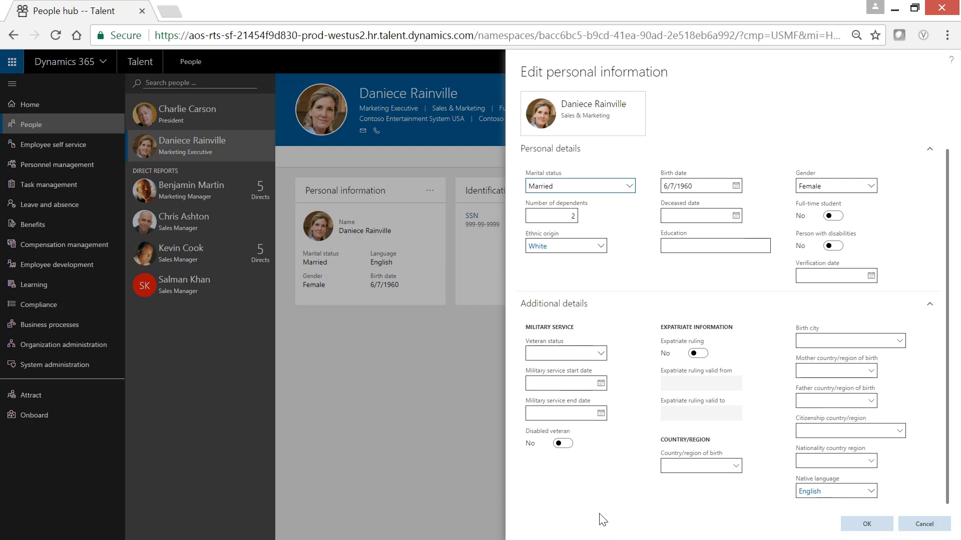
left_click(565, 219)
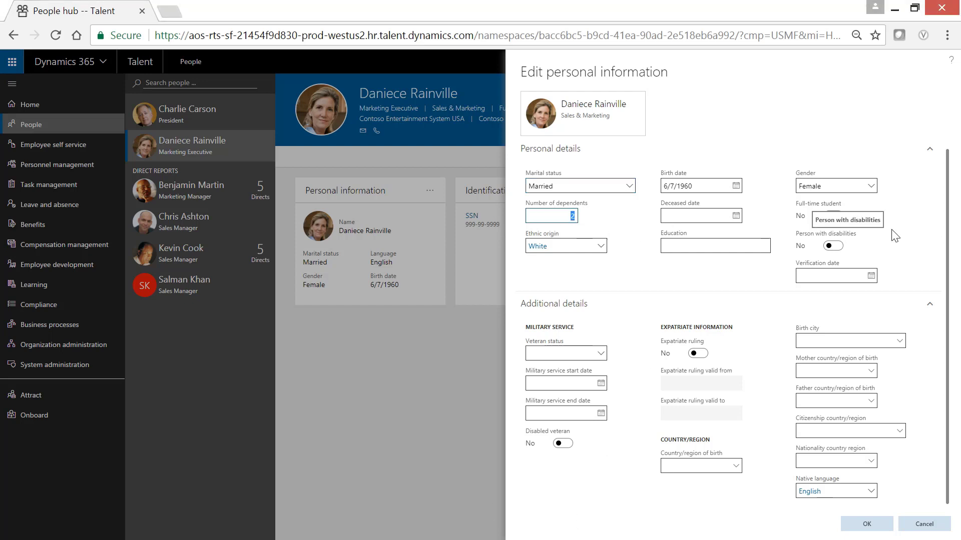
key("BackSpace")
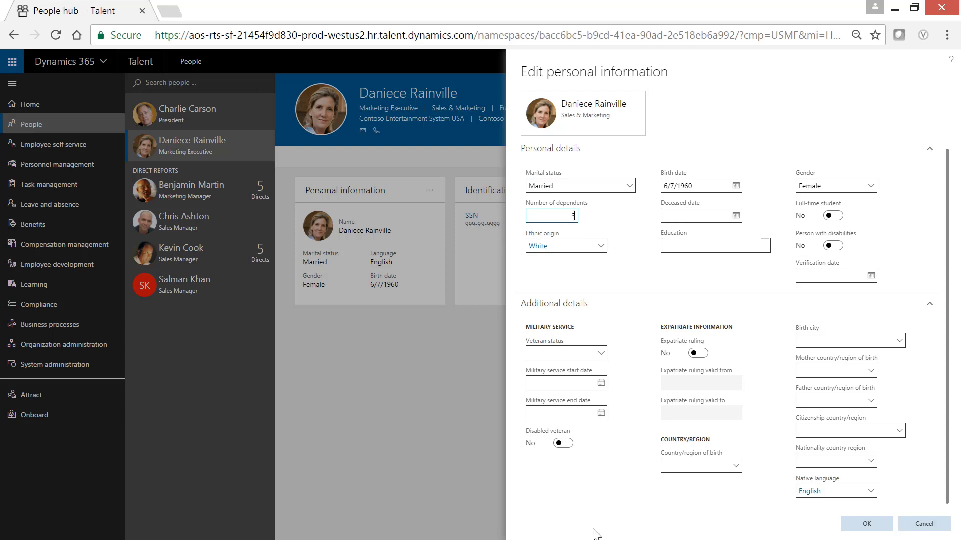
left_click(852, 529)
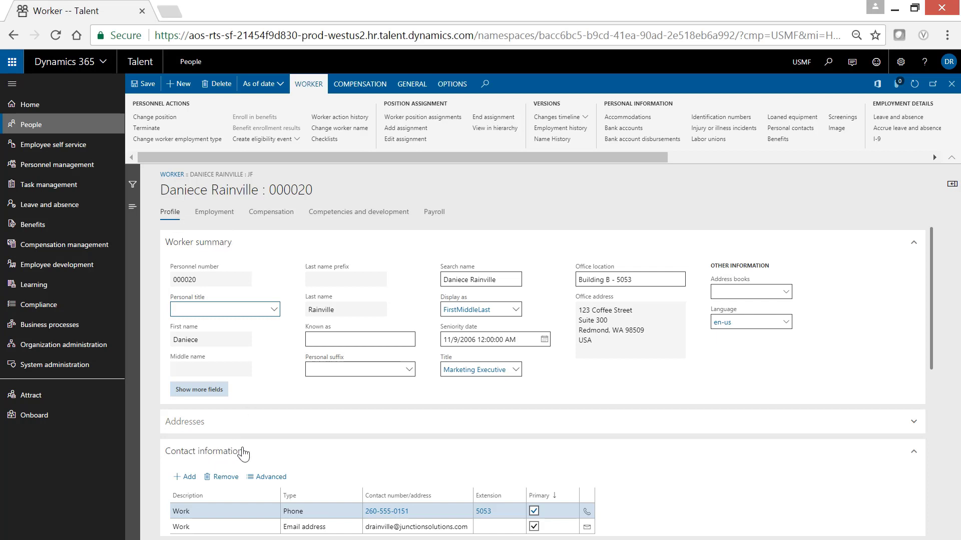
- Review the Marketing Executive's full worker record, including personal information and the available worker actions, and close the record
scroll(285, 453, "down", 5)
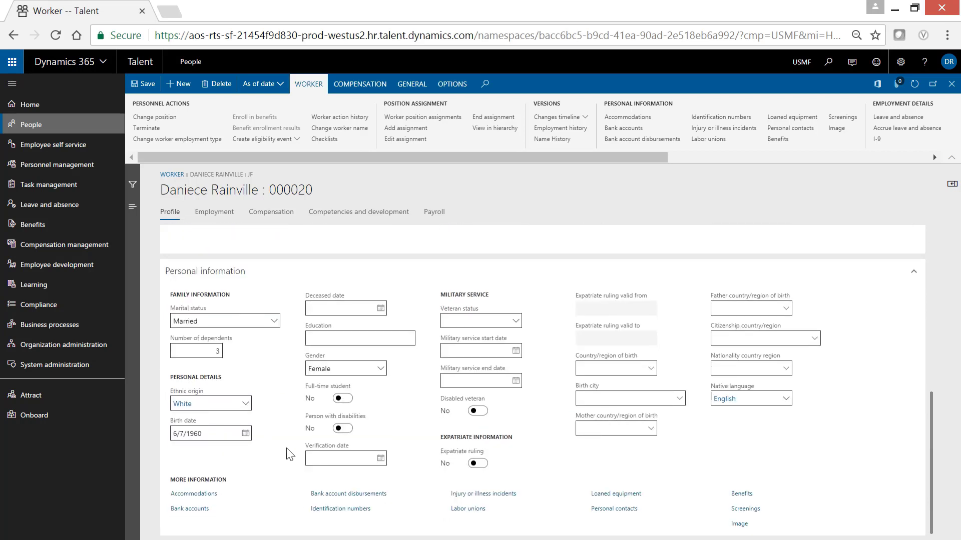
scroll(296, 456, "up", 5)
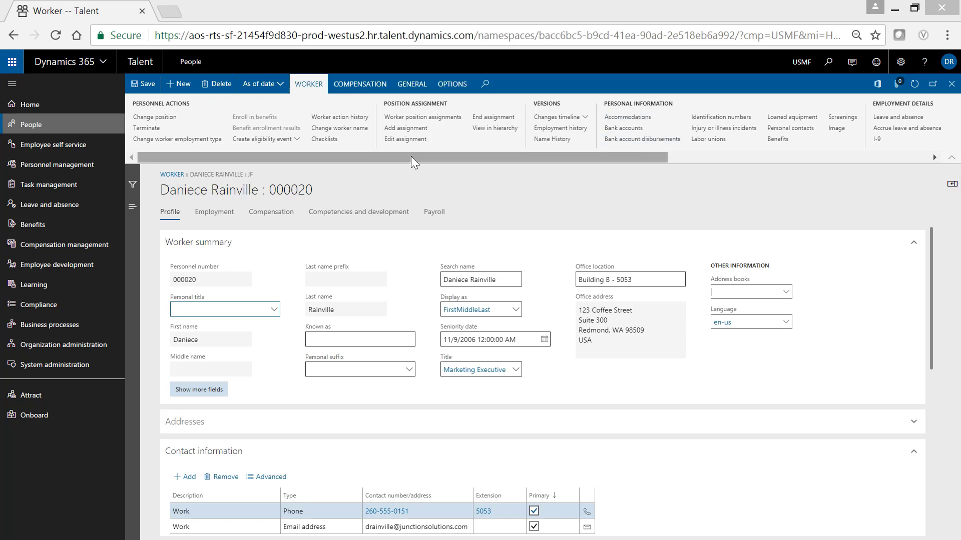
left_click_drag(410, 157, 363, 159)
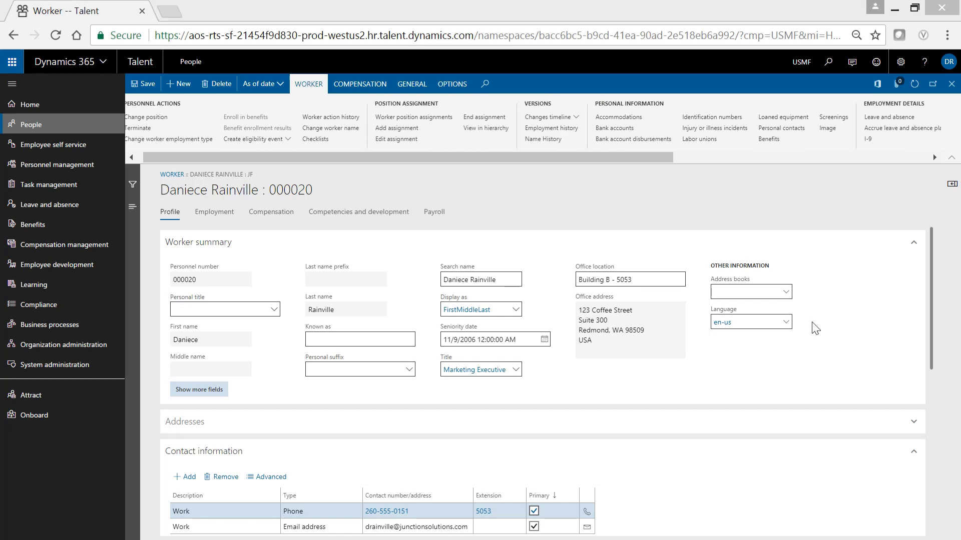
left_click(950, 86)
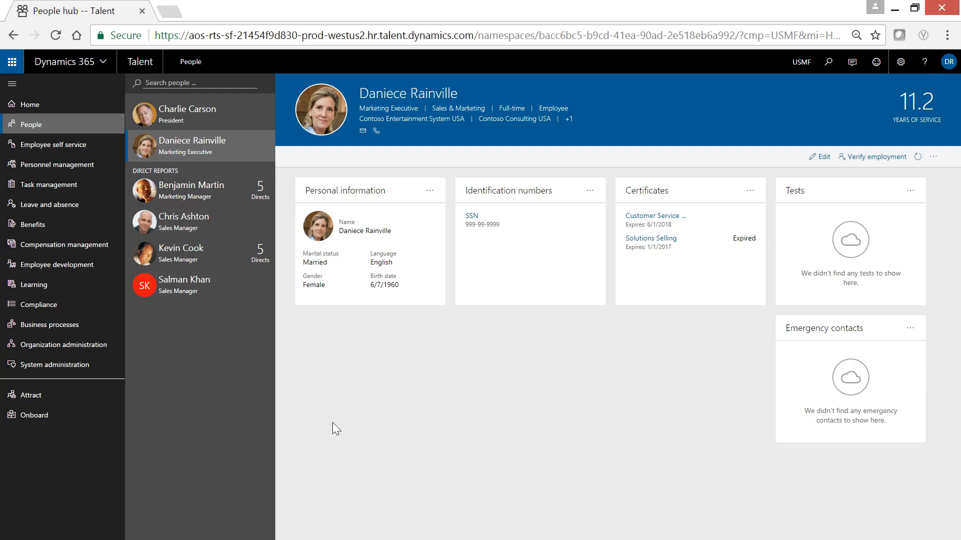
- Open Verify employment for the fourth direct report and view the list of workers, leaving without a selection
left_click(186, 292)
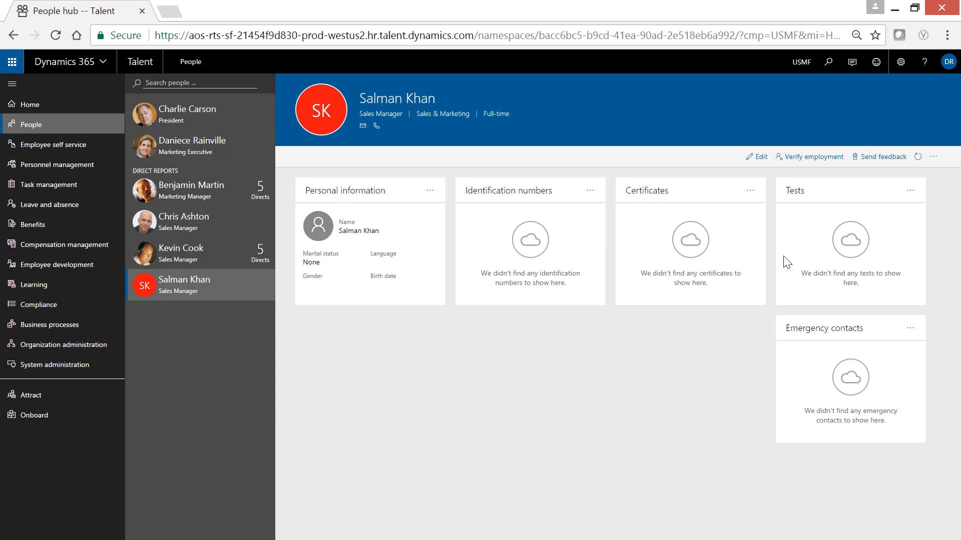
left_click(821, 157)
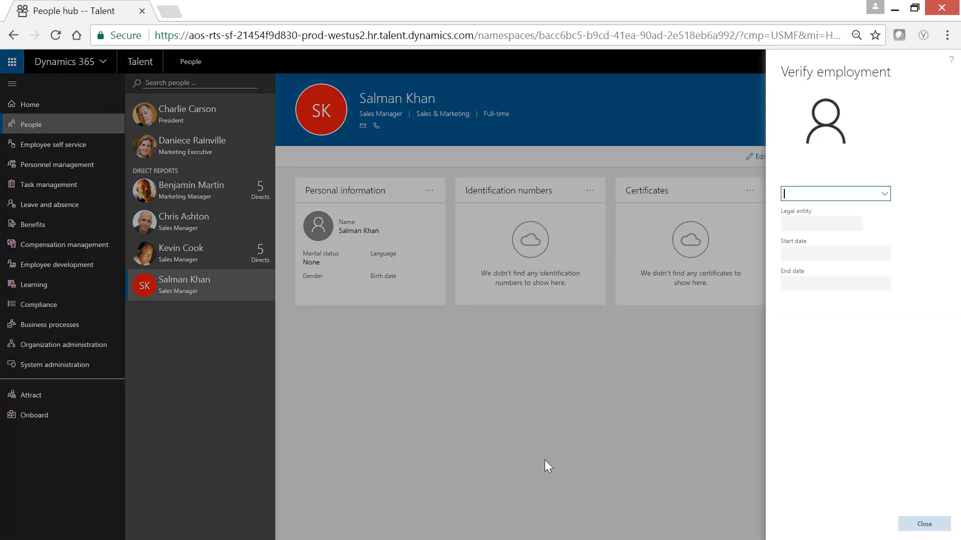
left_click(884, 194)
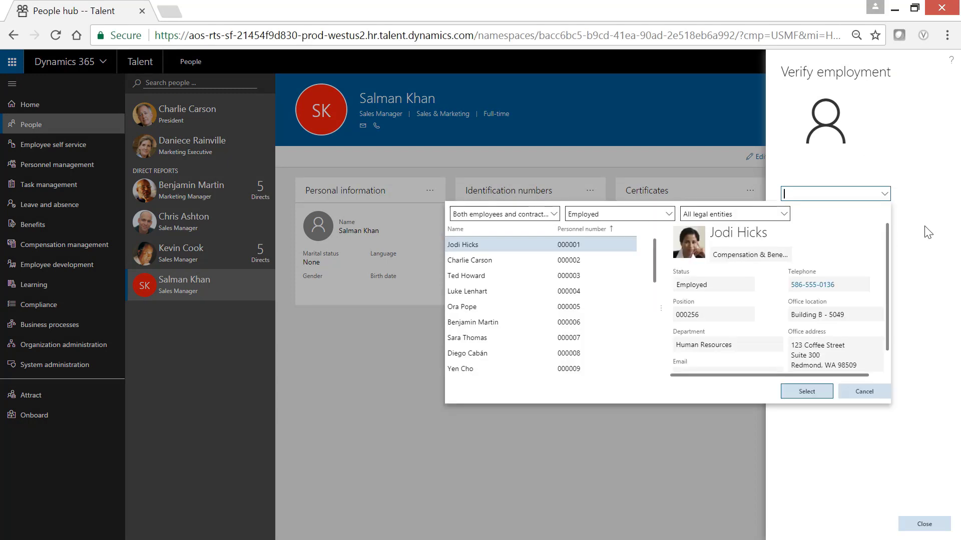
left_click(865, 392)
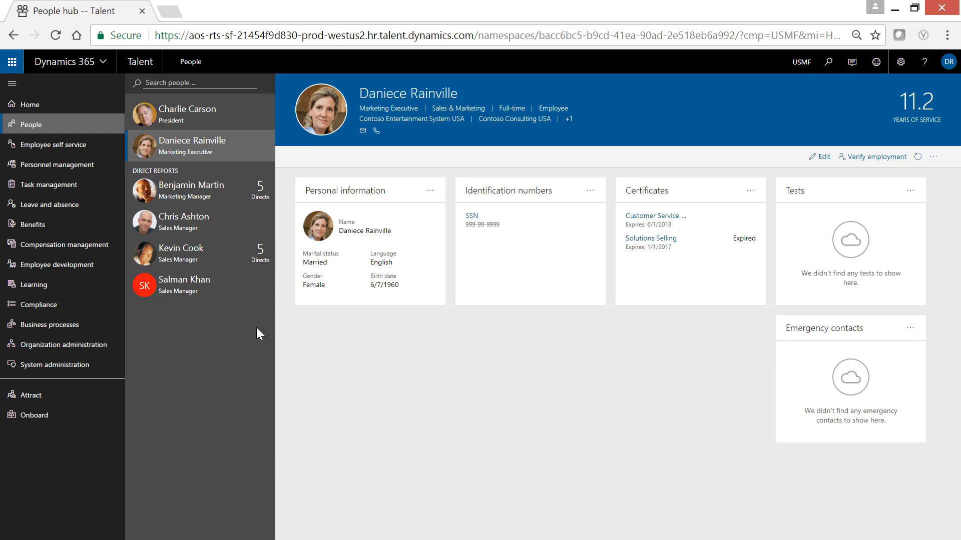
- Start applying a checklist to the second direct report, with process type Transitions and target date 2/21/2018
left_click(196, 228)
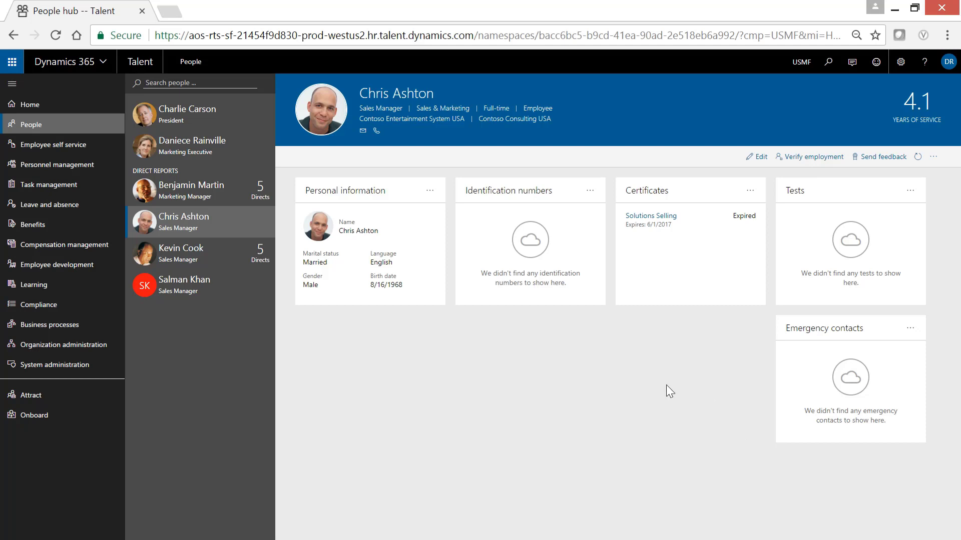
left_click(935, 159)
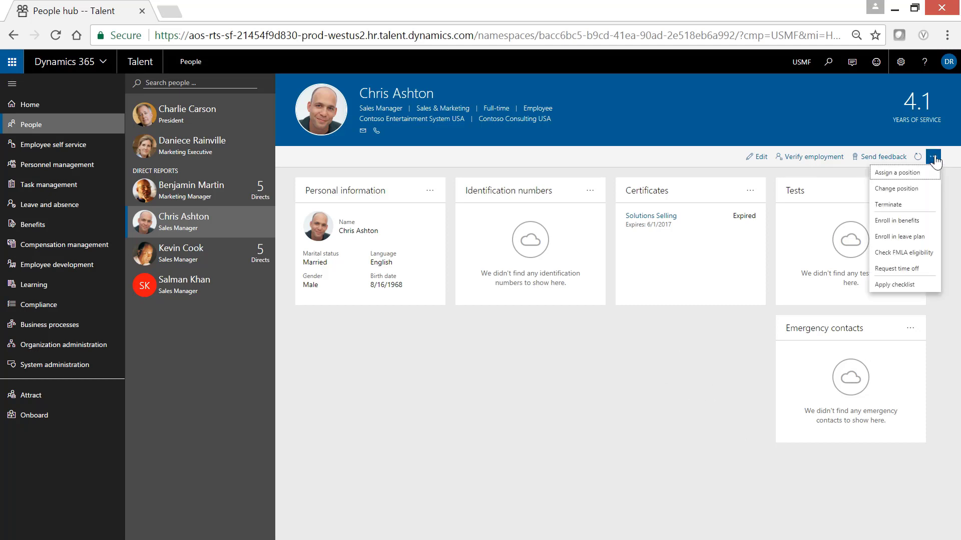
left_click(892, 286)
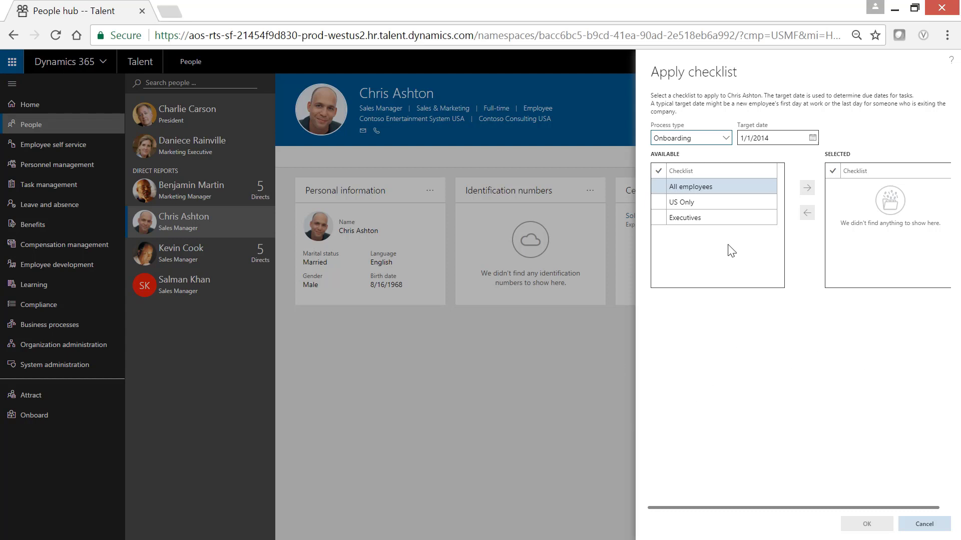
left_click(726, 140)
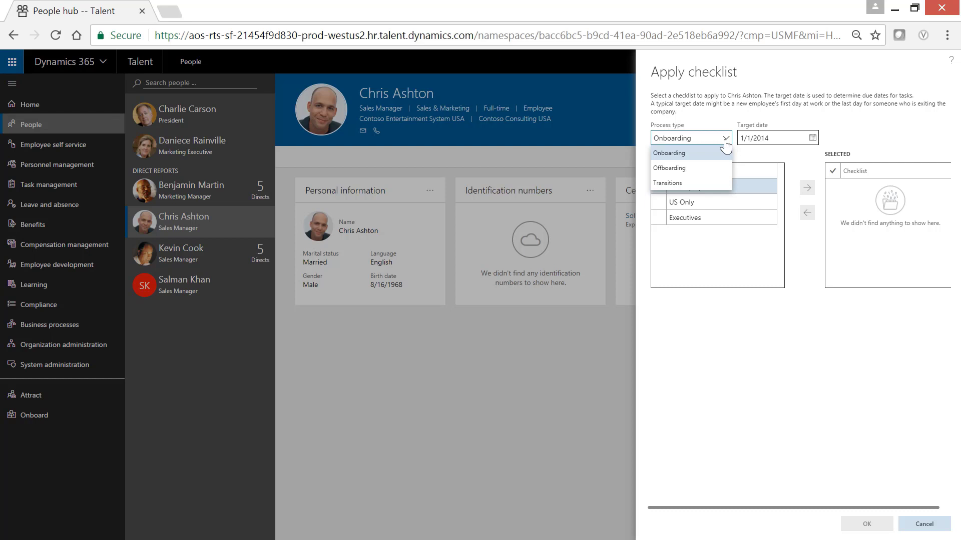
left_click(700, 187)
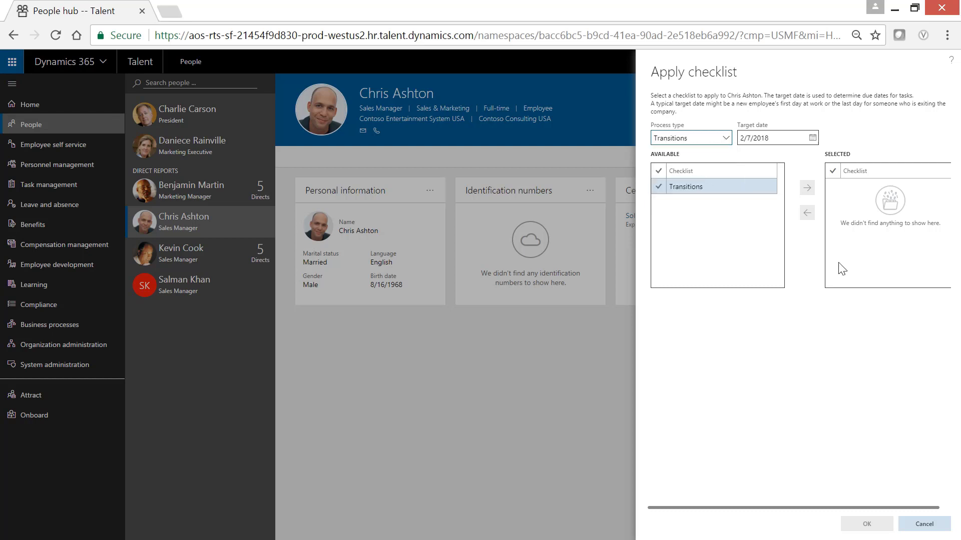
left_click(812, 139)
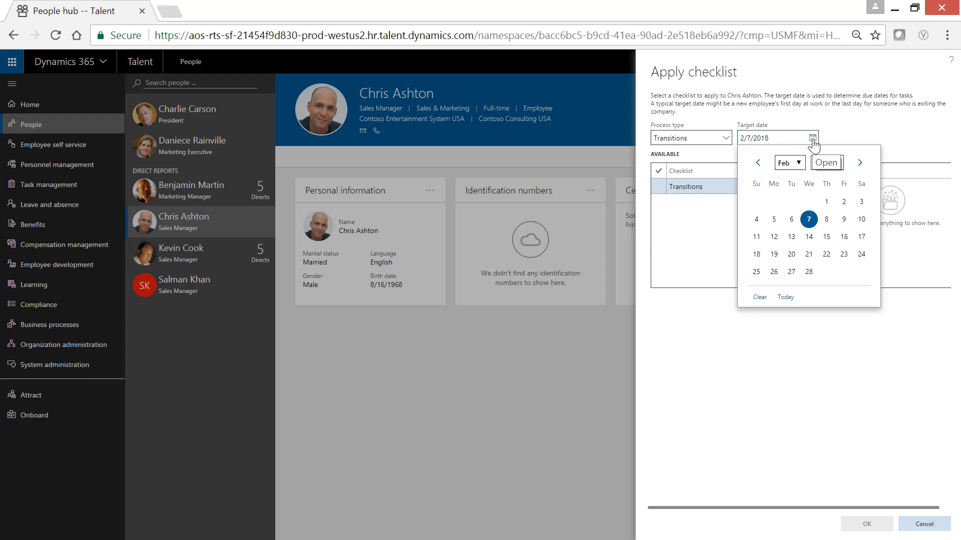
left_click(809, 255)
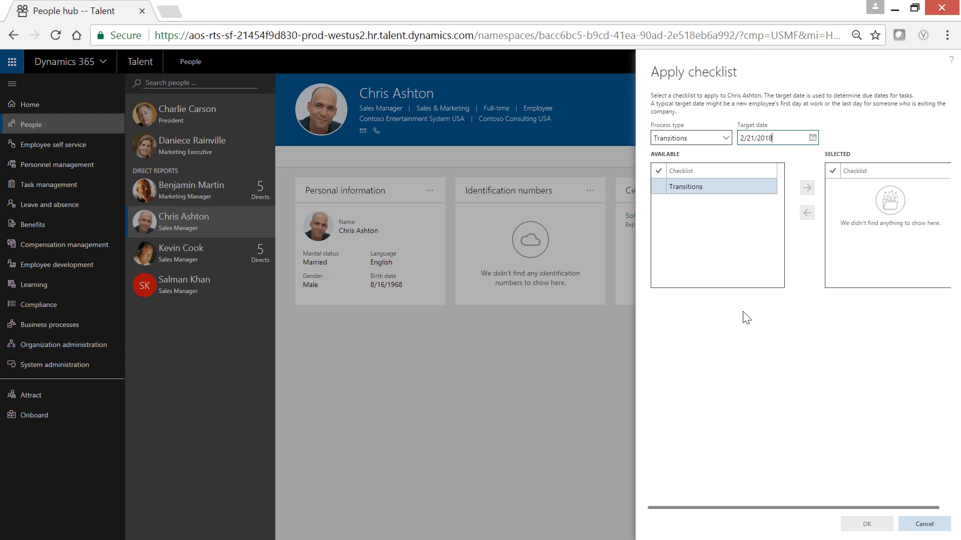
- Add the Transitions checklist to the selected checklists, apply it to the employee and return to the home dashboard
left_click(658, 188)
left_click(807, 189)
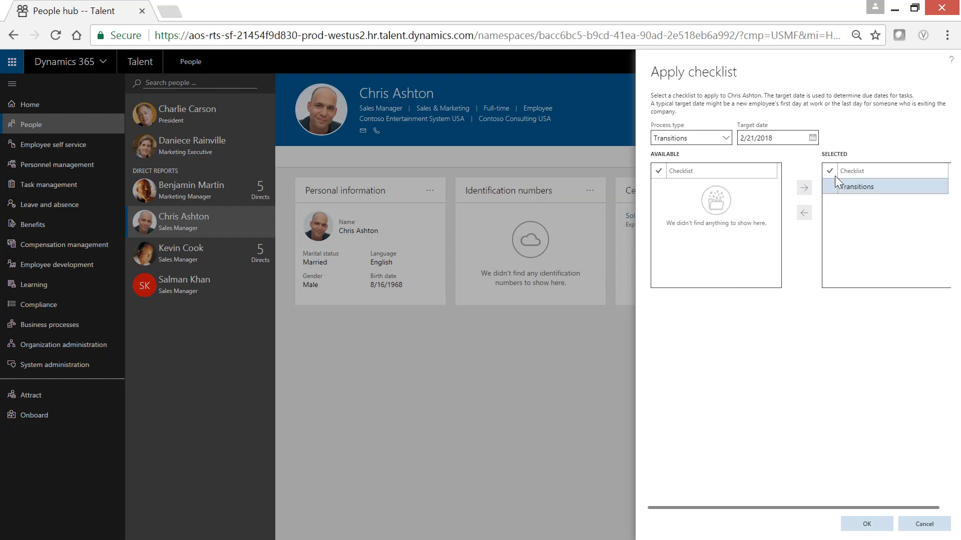
left_click(865, 525)
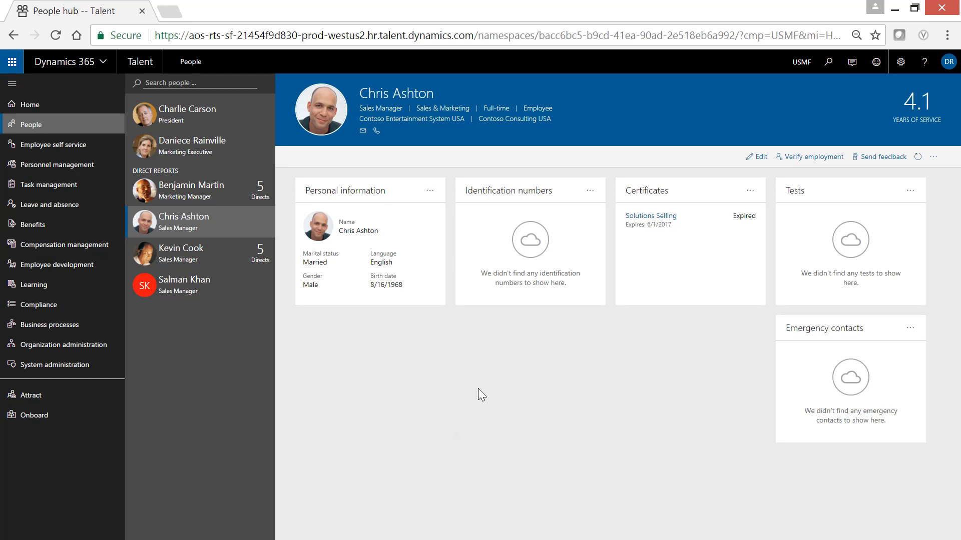
left_click(30, 104)
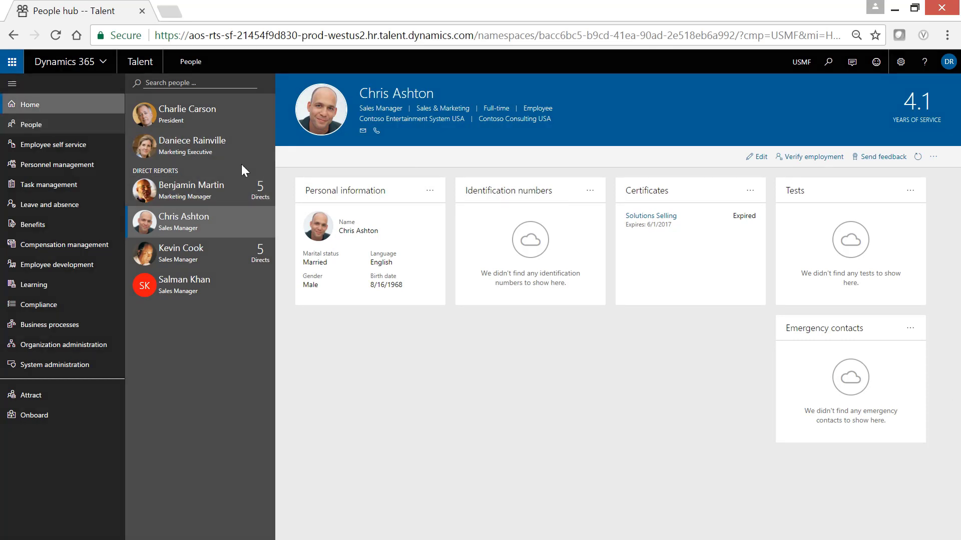